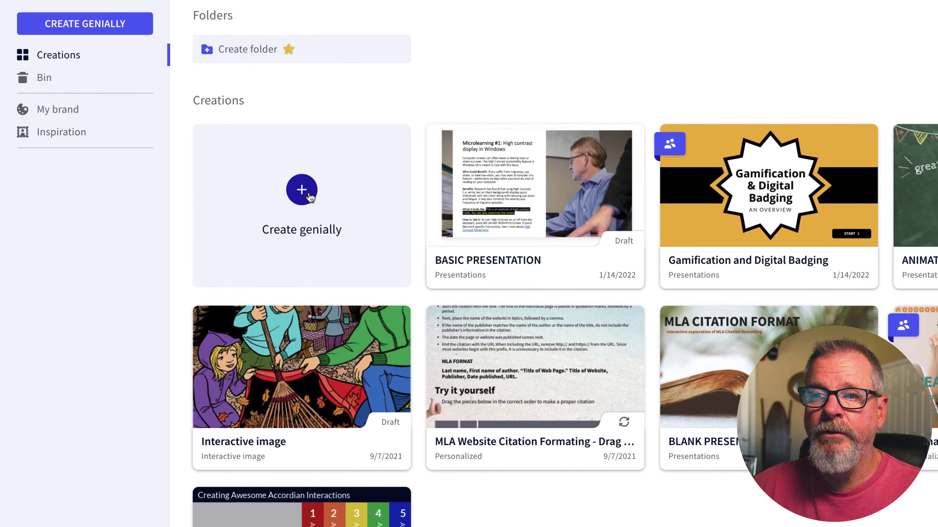
Step: Start a new Interactive image creation and open its background upload dialog
{"action": "left_click", "coordinate": [310, 193]}
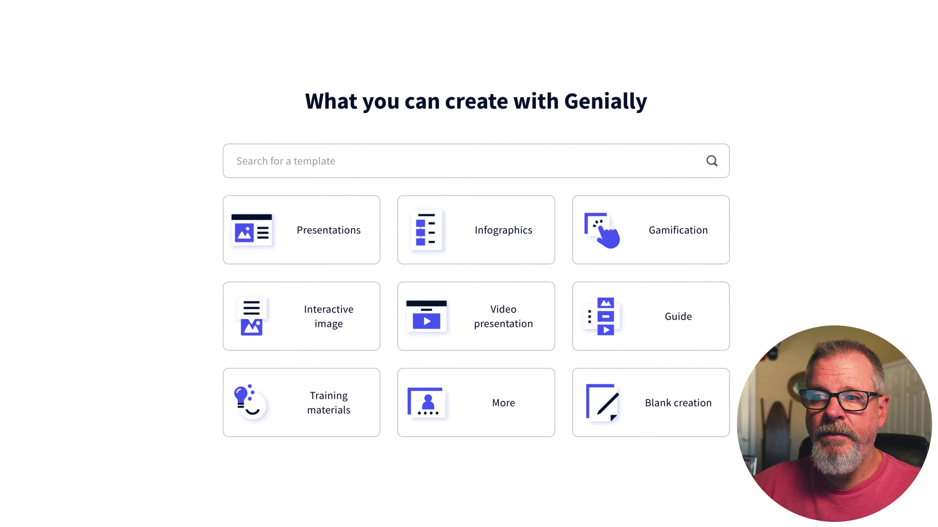
{"action": "mouse_move", "coordinate": [288, 319]}
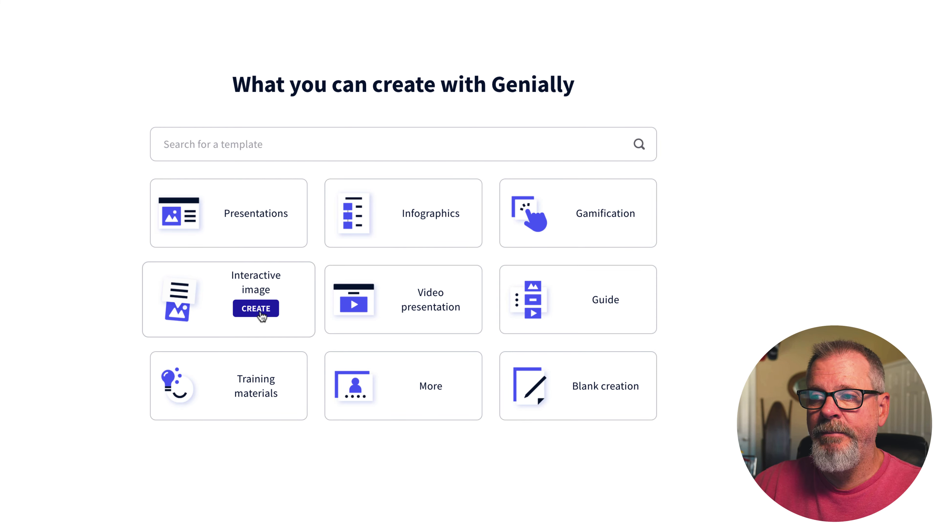
{"action": "left_click", "coordinate": [270, 314]}
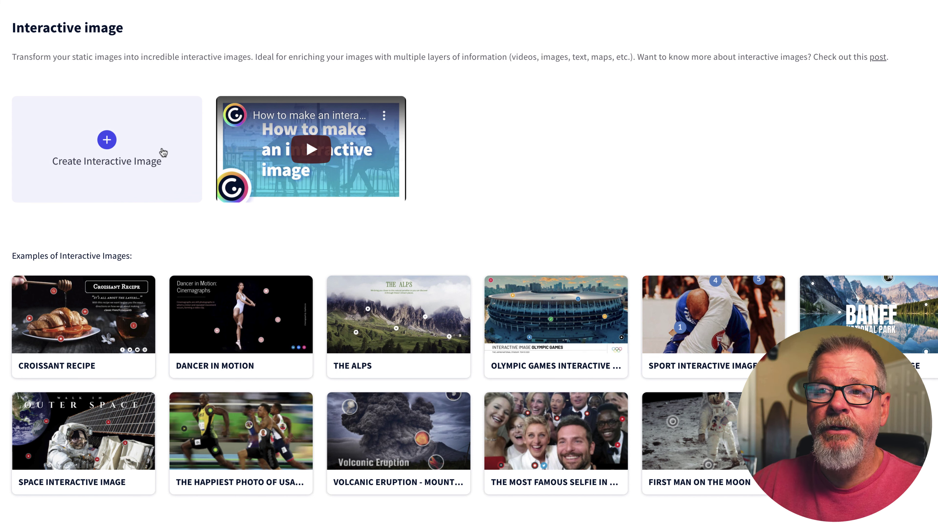
Step: Upload Table.png as the interactive image's own background picture
{"action": "left_click", "coordinate": [108, 144]}
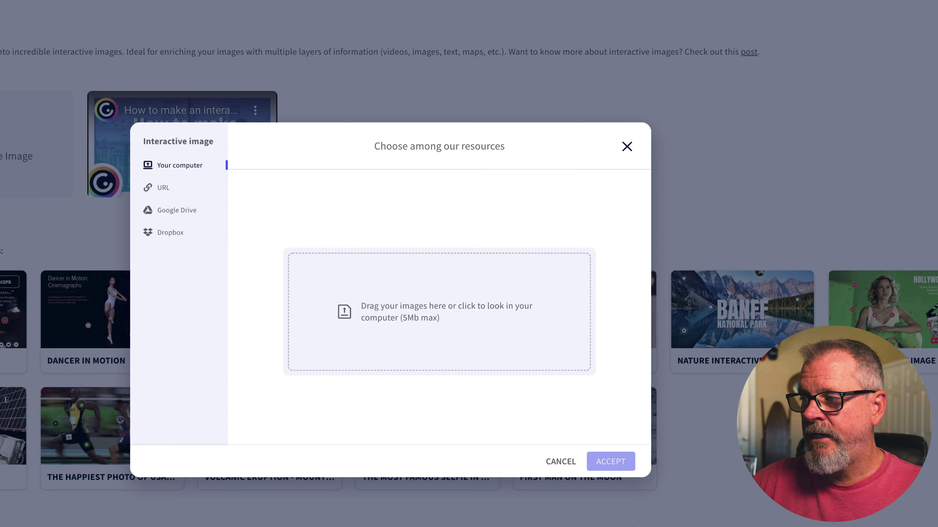
{"action": "left_click_drag", "start_coordinate": [402, 294], "coordinate": [401, 288]}
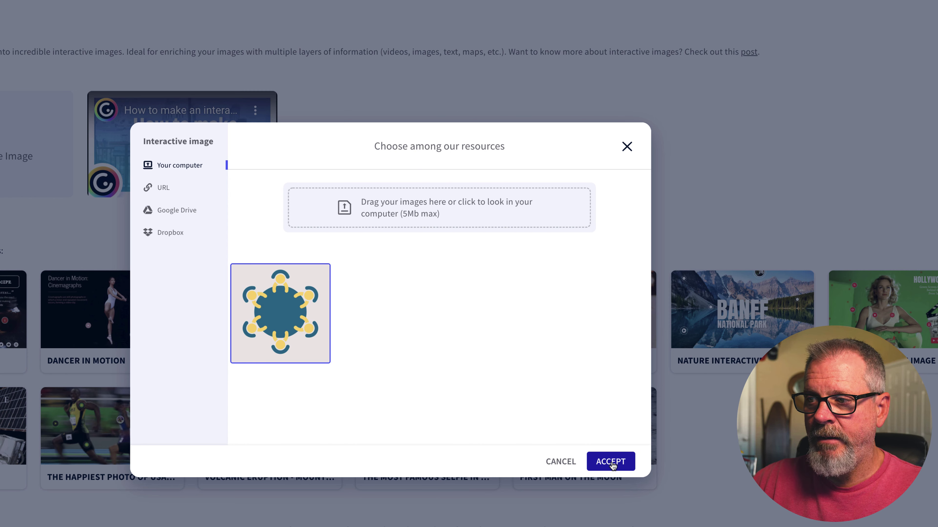
{"action": "left_click", "coordinate": [611, 463]}
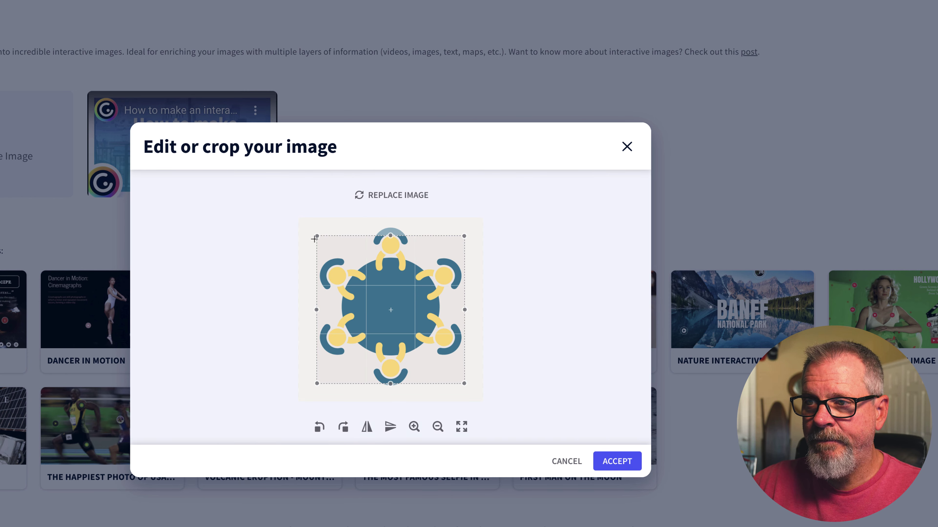
Step: Enlarge the crop area slightly on each side and accept the cropped table image
{"action": "left_click_drag", "start_coordinate": [318, 238], "coordinate": [314, 228]}
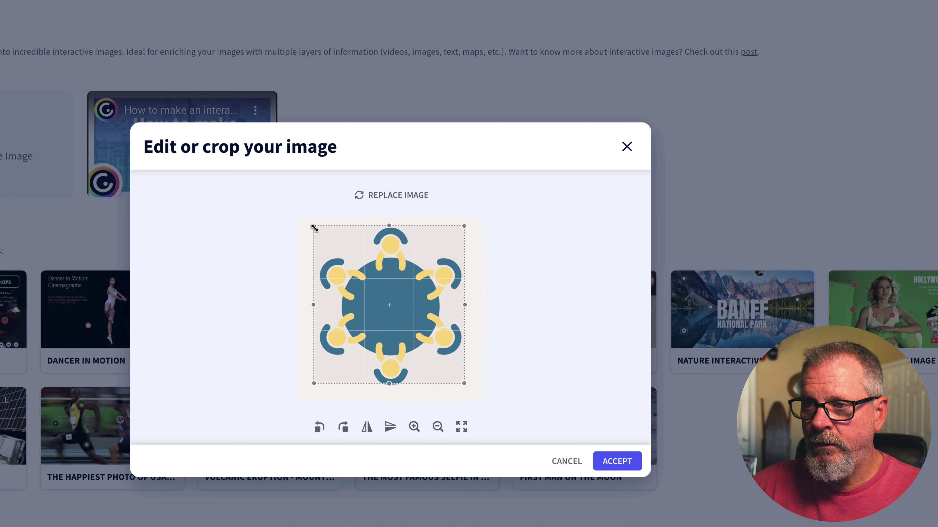
{"action": "left_click_drag", "start_coordinate": [464, 305], "coordinate": [469, 305]}
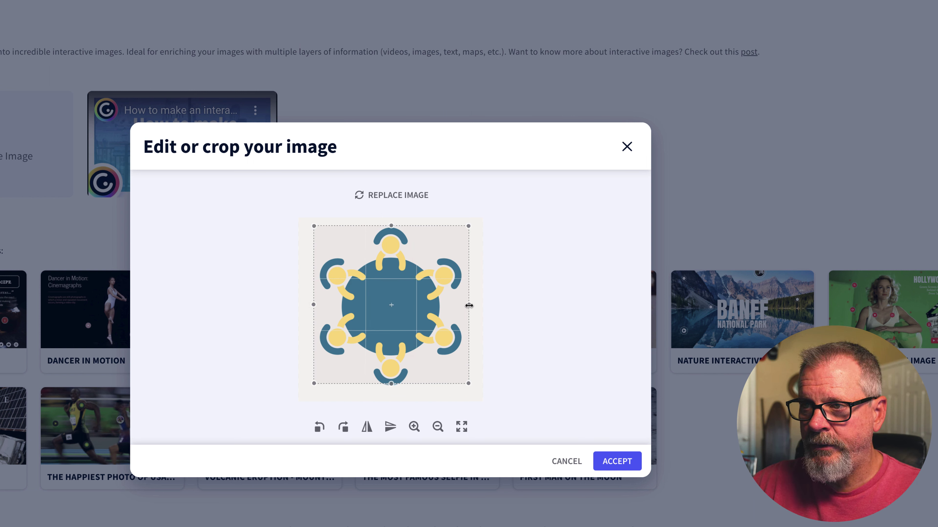
{"action": "left_click_drag", "start_coordinate": [392, 385], "coordinate": [392, 391]}
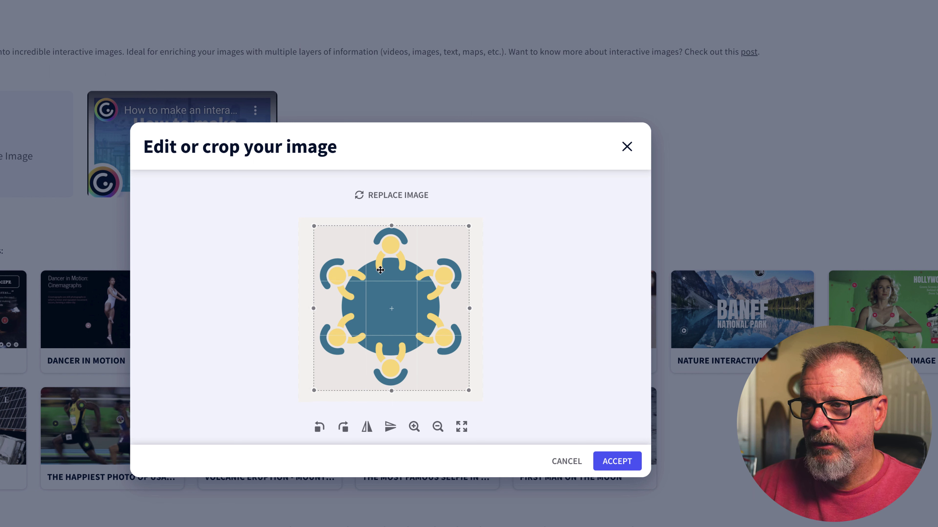
{"action": "left_click_drag", "start_coordinate": [381, 270], "coordinate": [391, 268]}
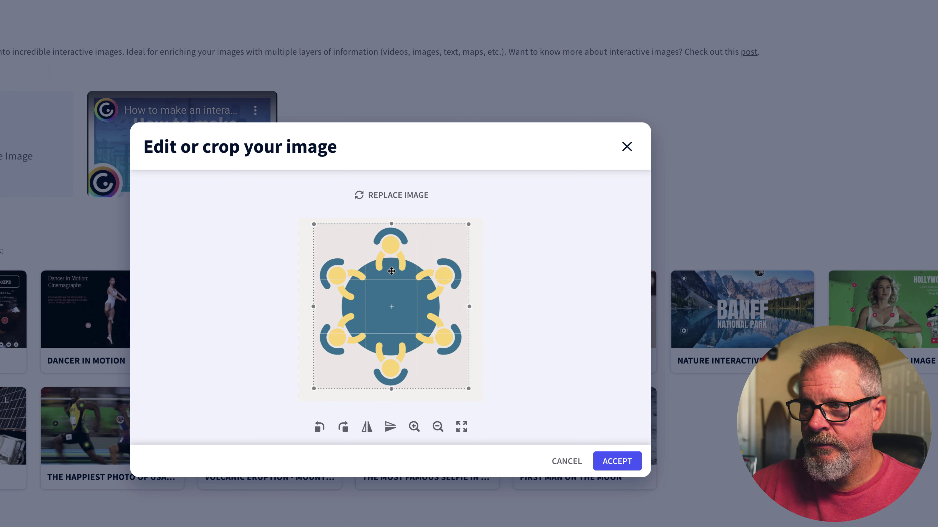
{"action": "left_click", "coordinate": [601, 461]}
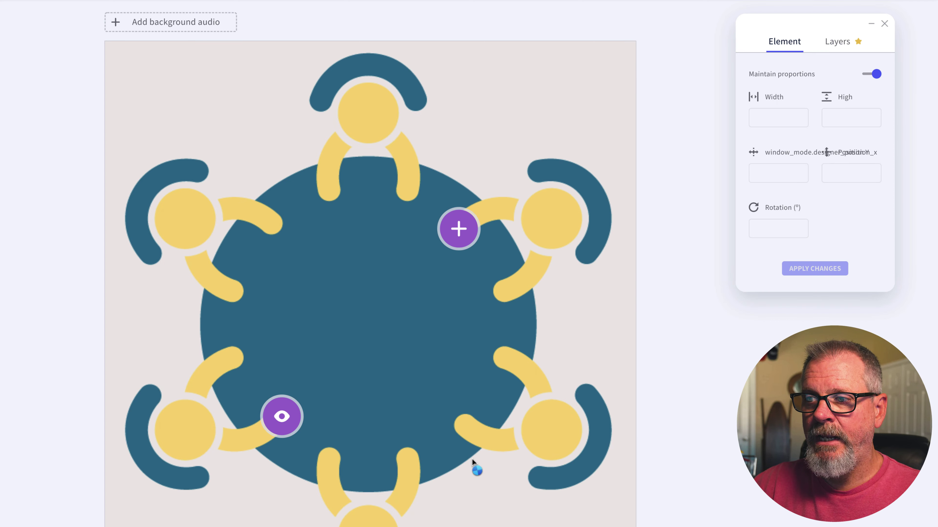
Step: Move the plus hotspot beside the upper-left seat and delete the eye hotspot
{"action": "left_click_drag", "start_coordinate": [457, 229], "coordinate": [262, 269]}
{"action": "left_click_drag", "start_coordinate": [289, 416], "coordinate": [267, 386]}
{"action": "key", "text": "Delete"}
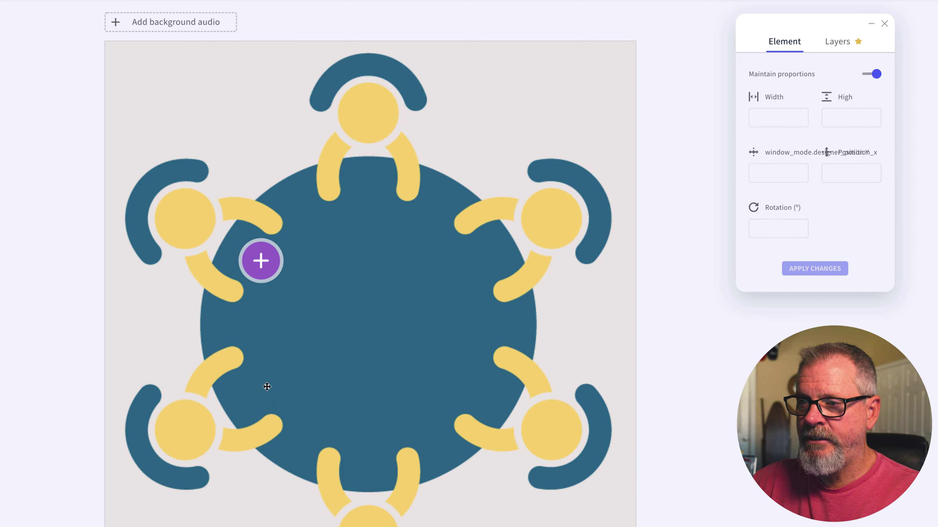
{"action": "left_click", "coordinate": [267, 266]}
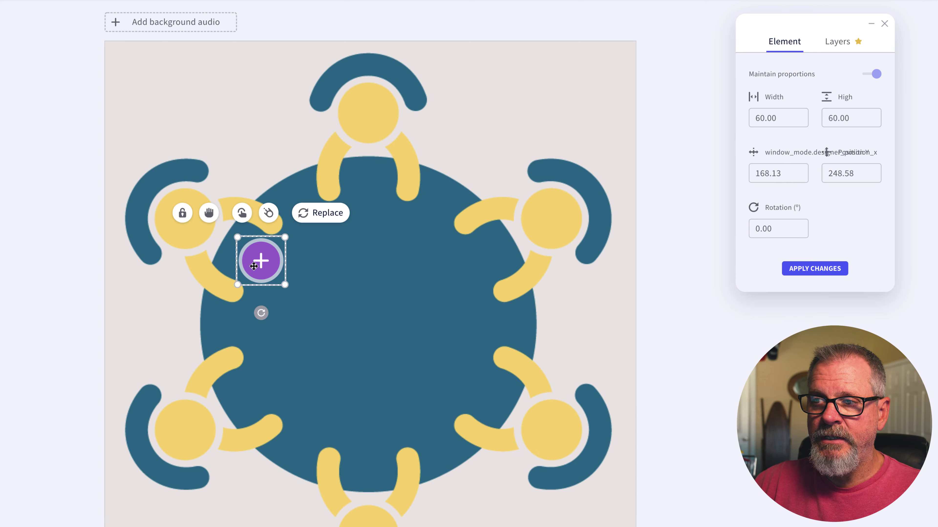
Step: Open the plus hotspot's Replace icon library and try searching for 'video' and 'link'
{"action": "left_click", "coordinate": [333, 213]}
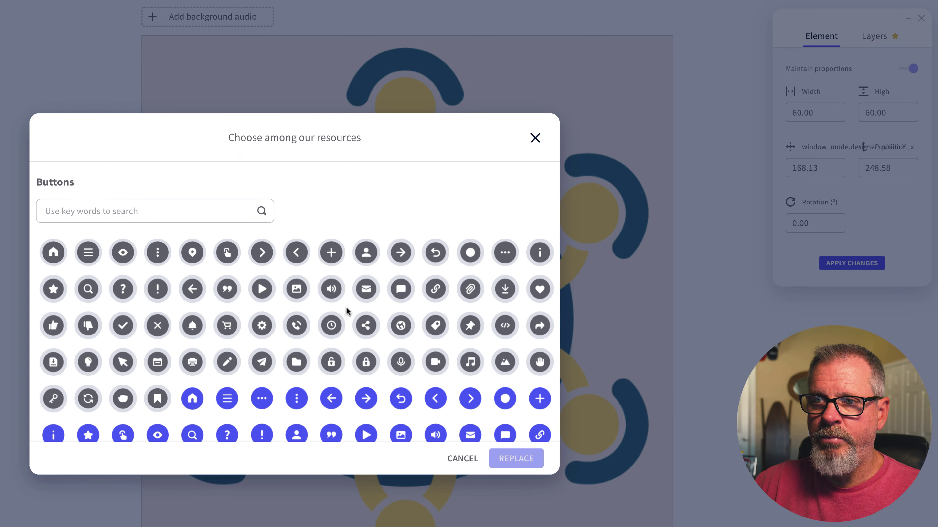
{"action": "scroll", "coordinate": [347, 311], "scroll_direction": "down", "scroll_amount": 2}
{"action": "scroll", "coordinate": [347, 312], "scroll_direction": "down", "scroll_amount": 5}
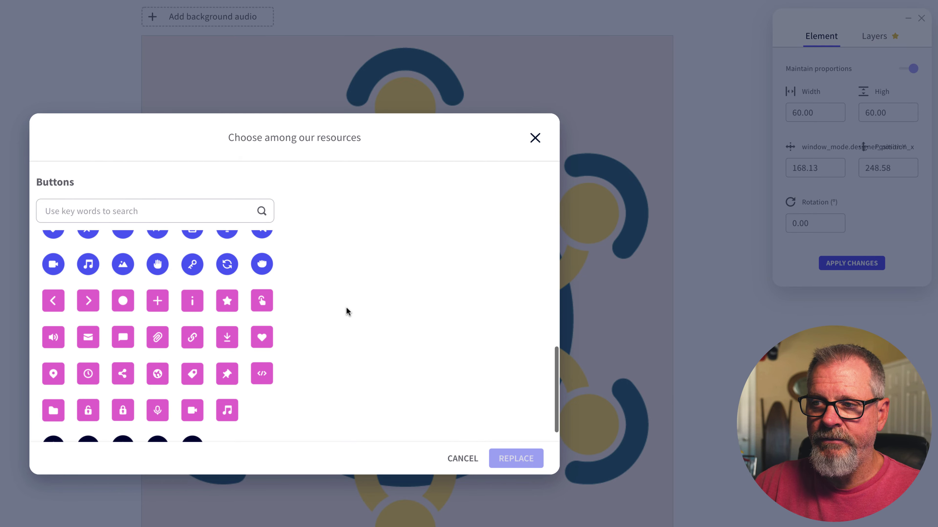
{"action": "scroll", "coordinate": [346, 311], "scroll_direction": "up", "scroll_amount": 5}
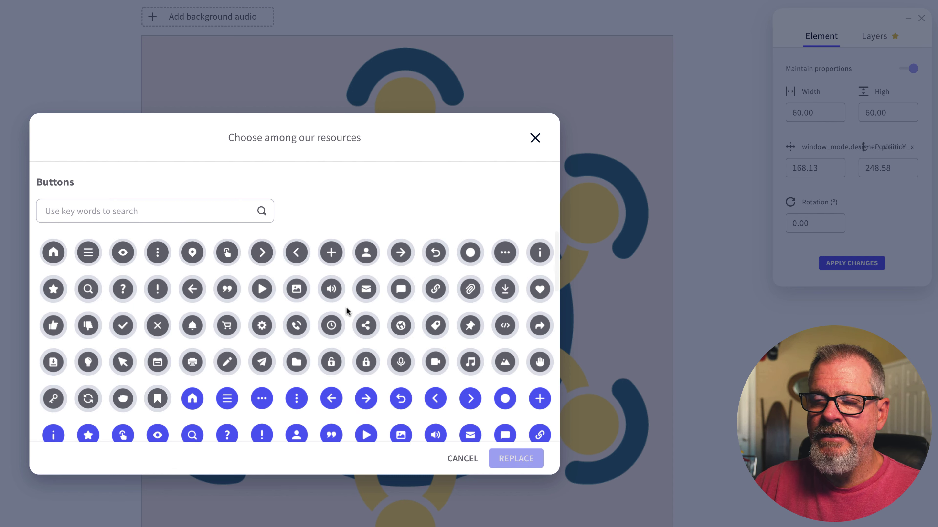
{"action": "left_click", "coordinate": [122, 214]}
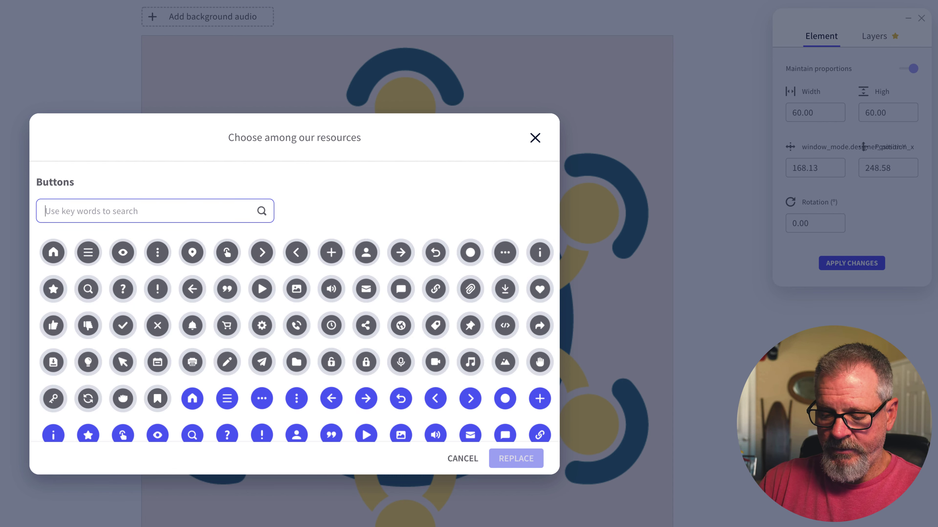
{"action": "type", "text": "video"}
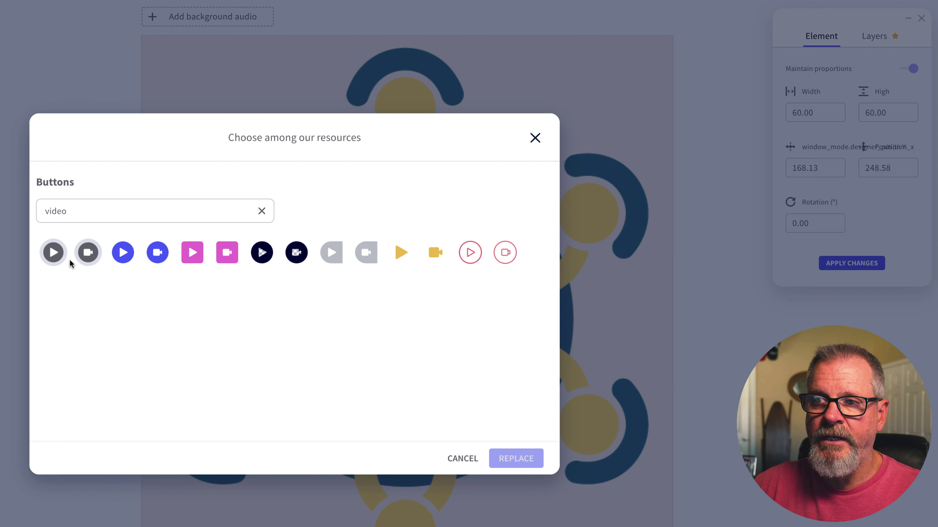
{"action": "left_click_drag", "start_coordinate": [81, 211], "coordinate": [18, 214]}
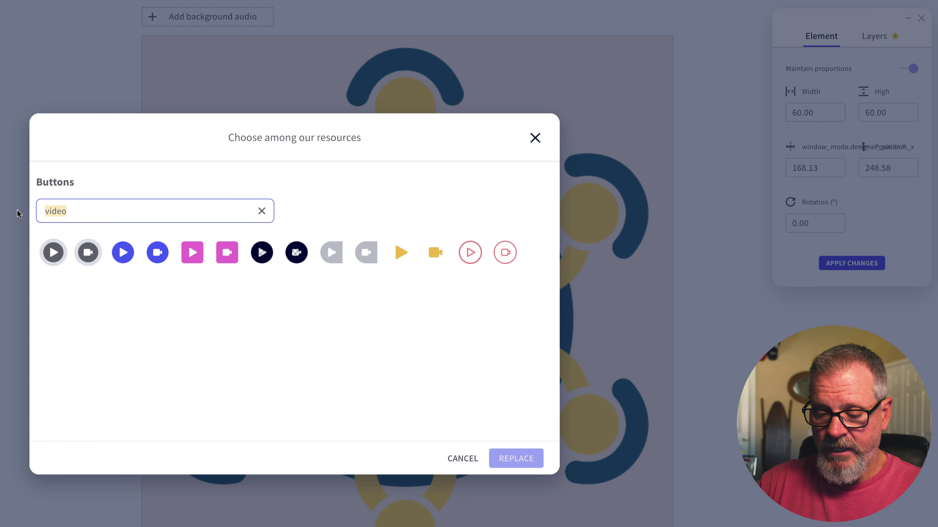
{"action": "type", "text": "link"}
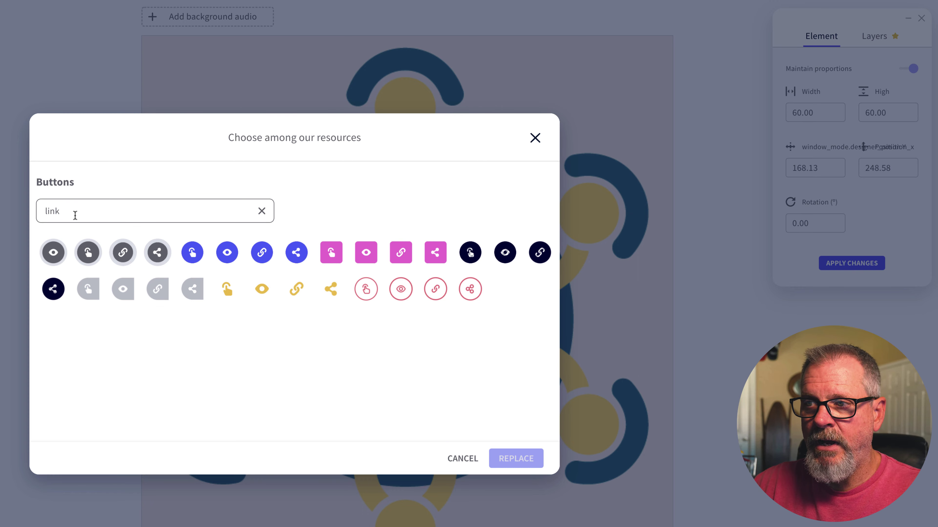
Step: Search the icons for 'information' and swap the plus for the star icon
{"action": "left_click_drag", "start_coordinate": [70, 213], "coordinate": [33, 212]}
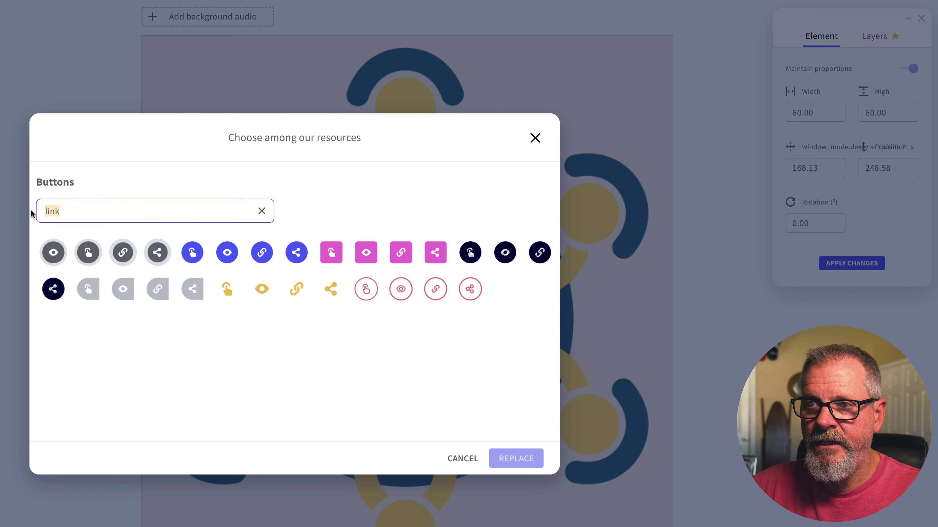
{"action": "type", "text": "info"}
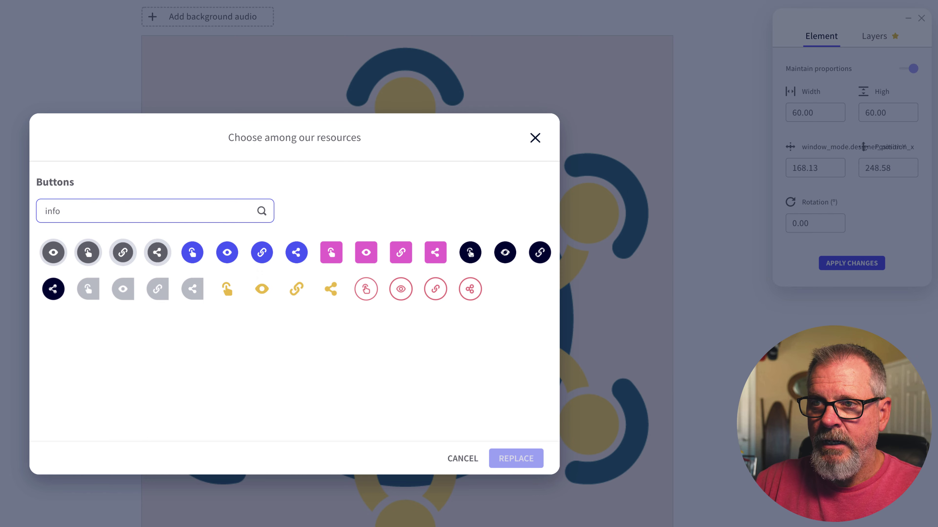
{"action": "type", "text": "rmation"}
{"action": "key", "text": "Return"}
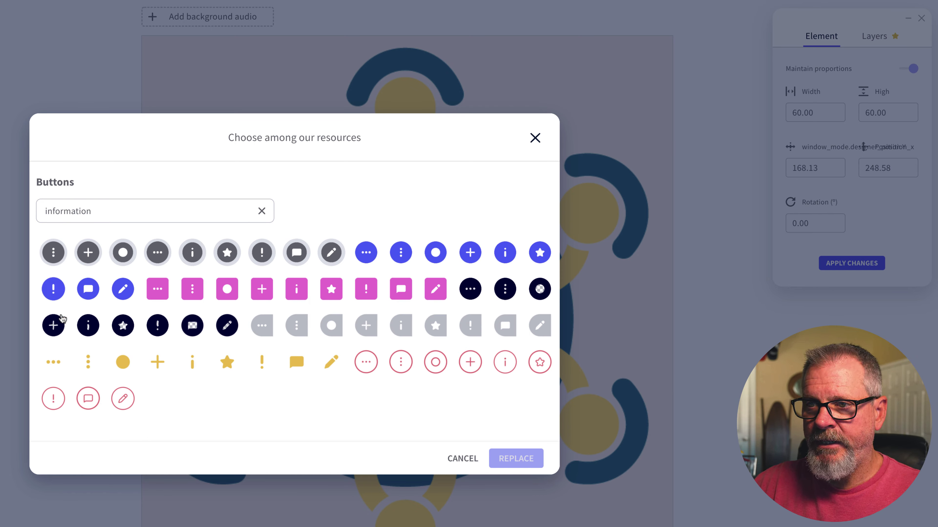
{"action": "left_click", "coordinate": [227, 252]}
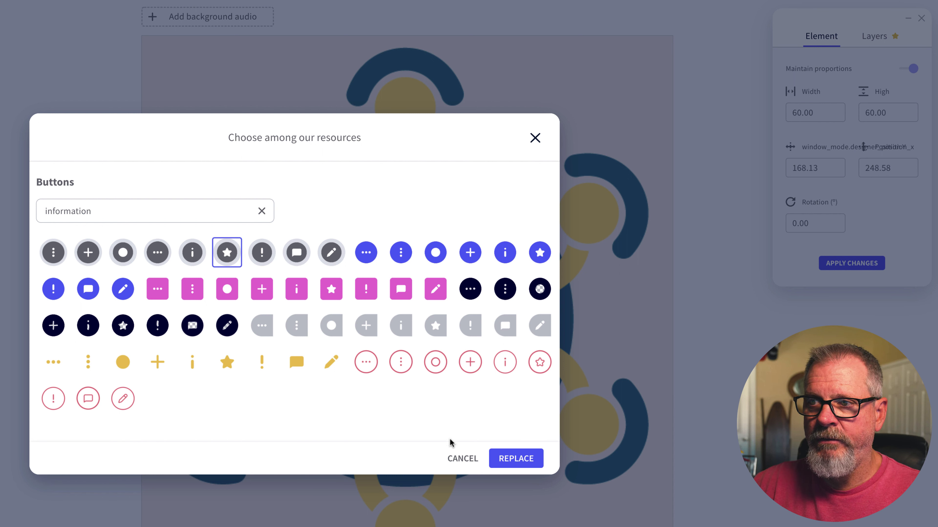
{"action": "left_click", "coordinate": [525, 463]}
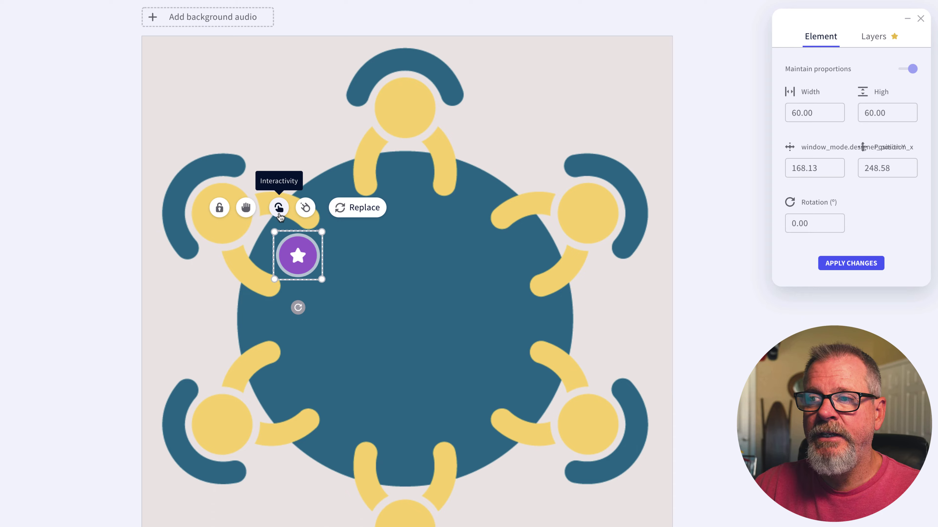
Step: Open the star button's Interactivity settings to pick a type
{"action": "left_click", "coordinate": [246, 145]}
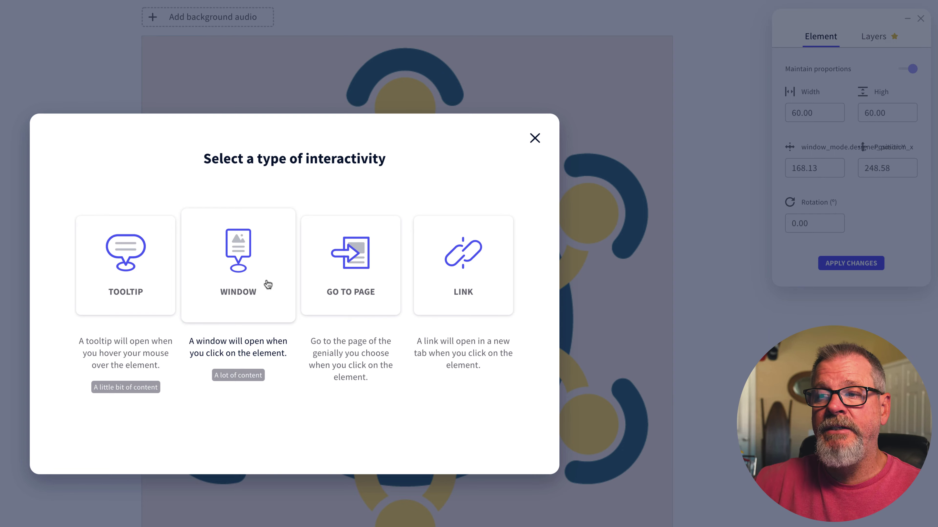
Step: Give the star a Window with 'Text' and 'Video' labels and the pasted lofi hip hop YouTube video
{"action": "left_click", "coordinate": [246, 268]}
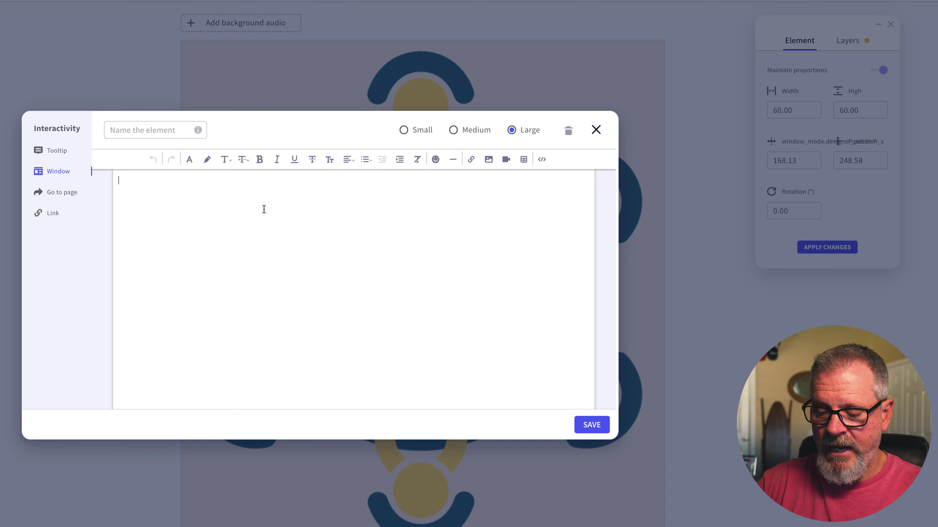
{"action": "type", "text": "Text  "}
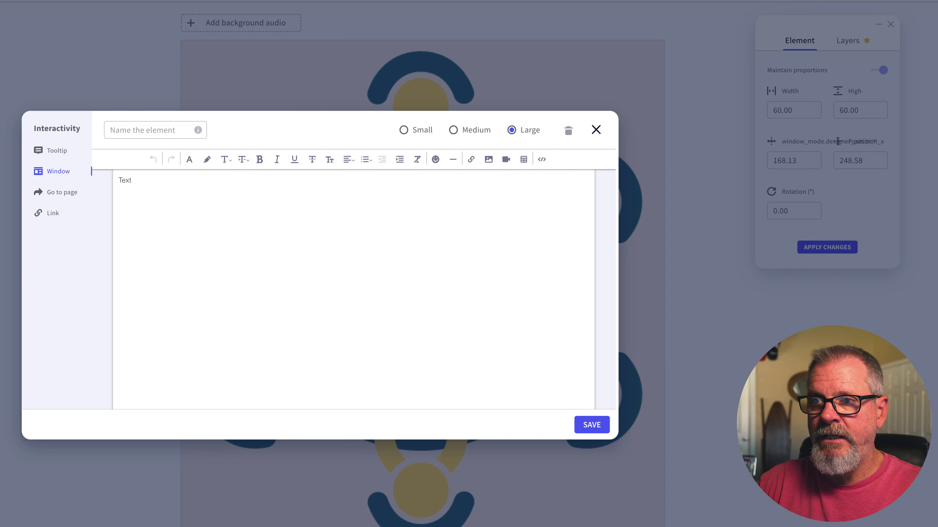
{"action": "type", "text": "Video"}
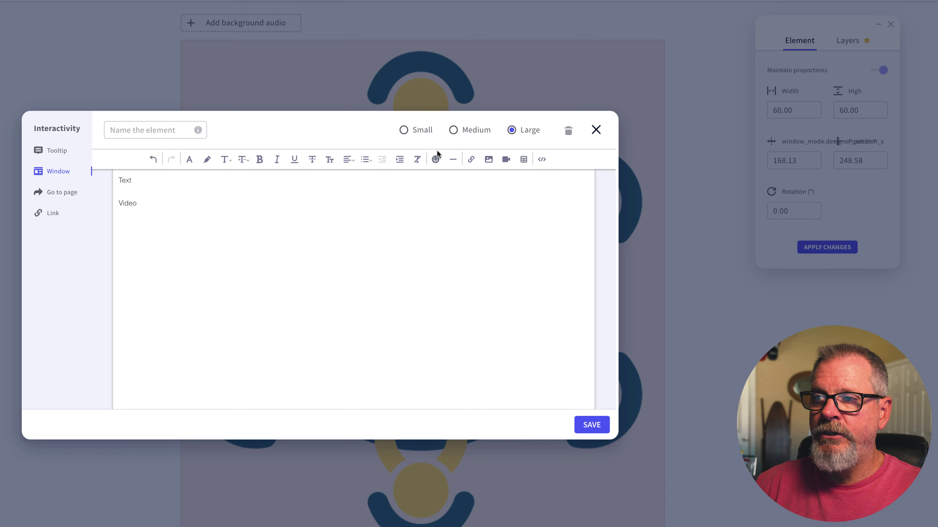
{"action": "left_click", "coordinate": [503, 163]}
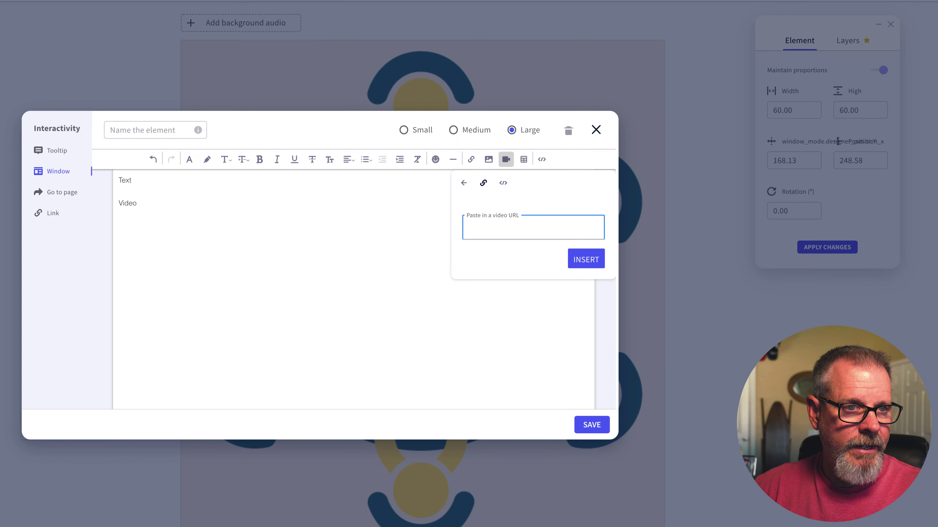
{"action": "key", "text": "alt+Tab"}
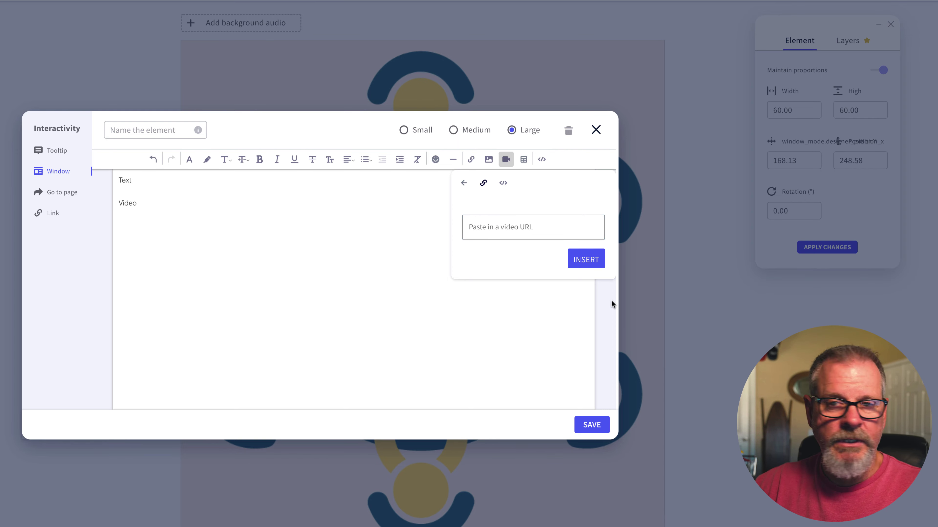
{"action": "left_click", "coordinate": [503, 238]}
{"action": "type", "text": "https://www.youtube.com/watch?v=5qap5aO4i9A"}
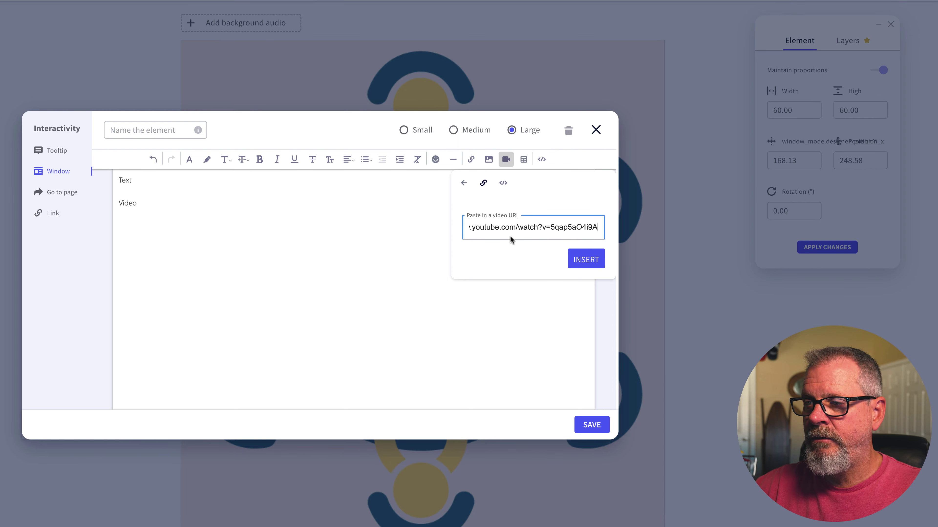
{"action": "left_click", "coordinate": [595, 265]}
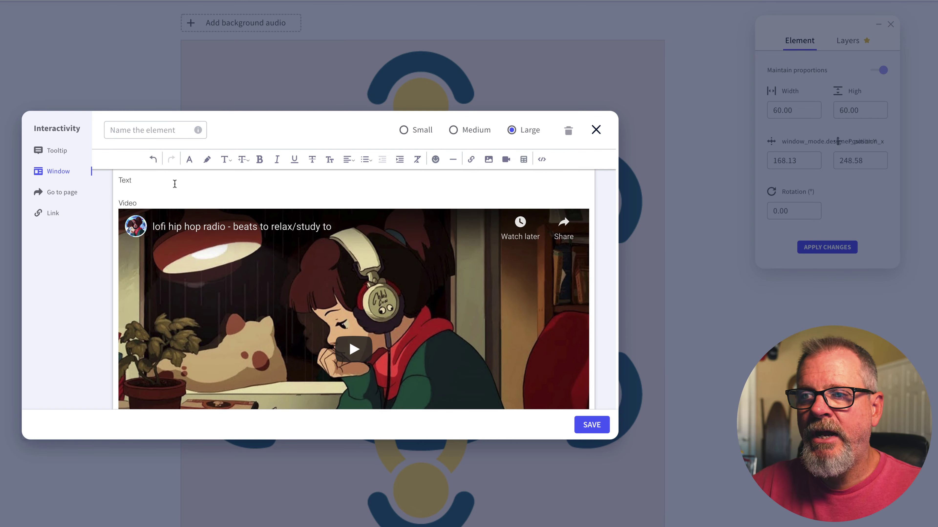
Step: Add blank lines under the Text label in the window content
{"action": "scroll", "coordinate": [175, 184], "scroll_direction": "down", "scroll_amount": 3}
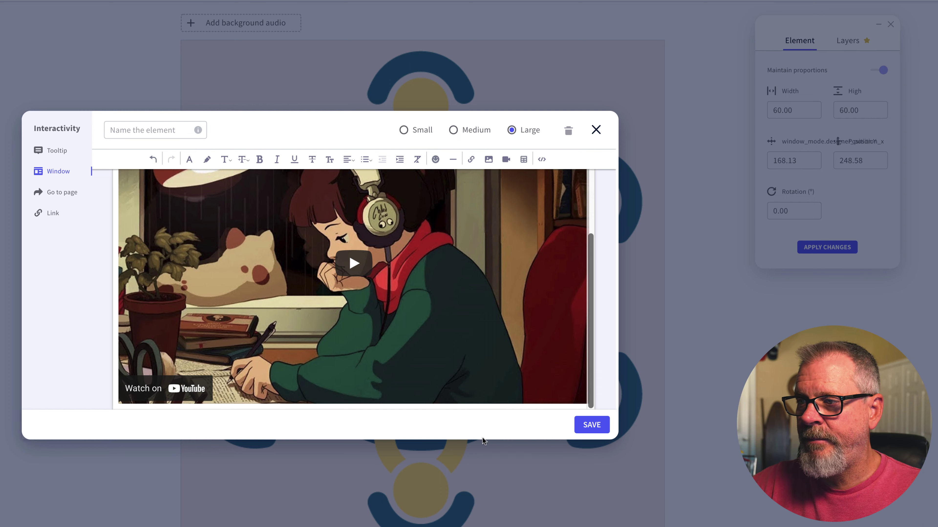
{"action": "mouse_move", "coordinate": [339, 408]}
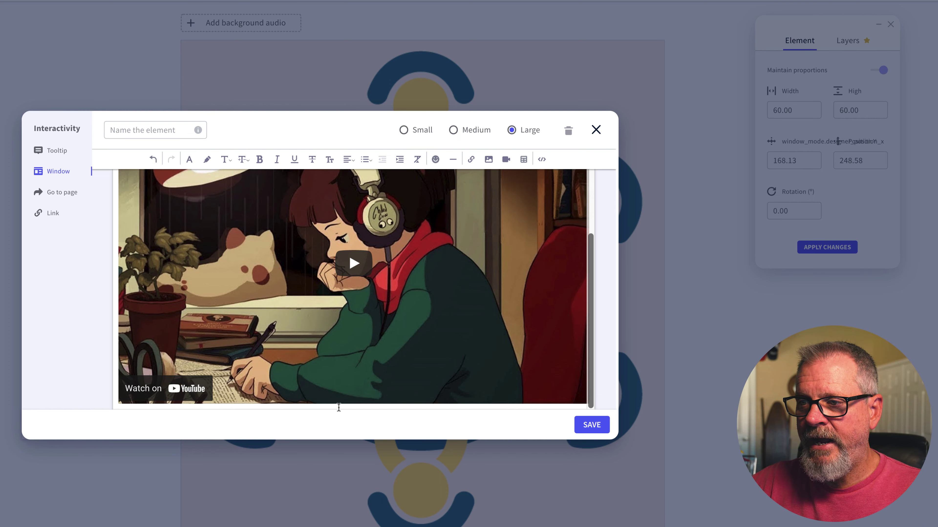
{"action": "scroll", "coordinate": [184, 281], "scroll_direction": "up", "scroll_amount": 3}
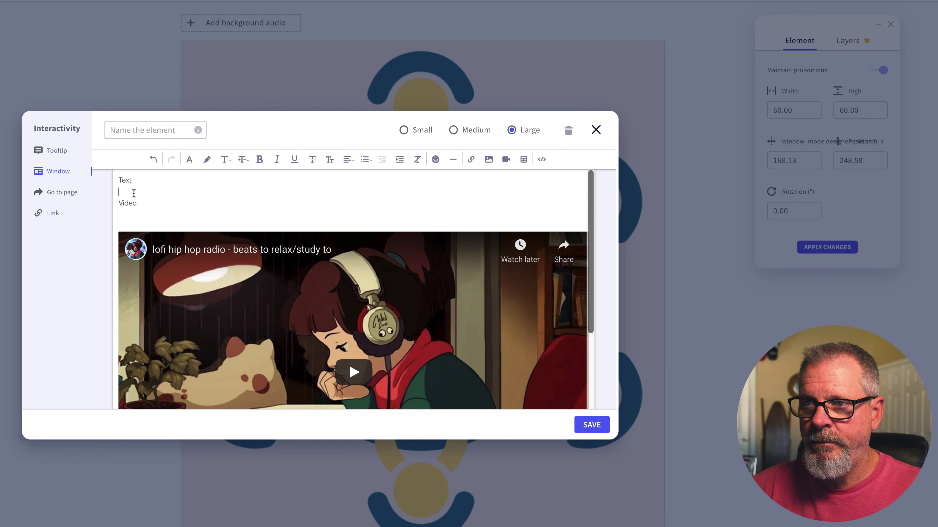
{"action": "key", "text": "Return"}
{"action": "key", "text": "Return"}
{"action": "key", "text": "Return"}
{"action": "key", "text": "Return"}
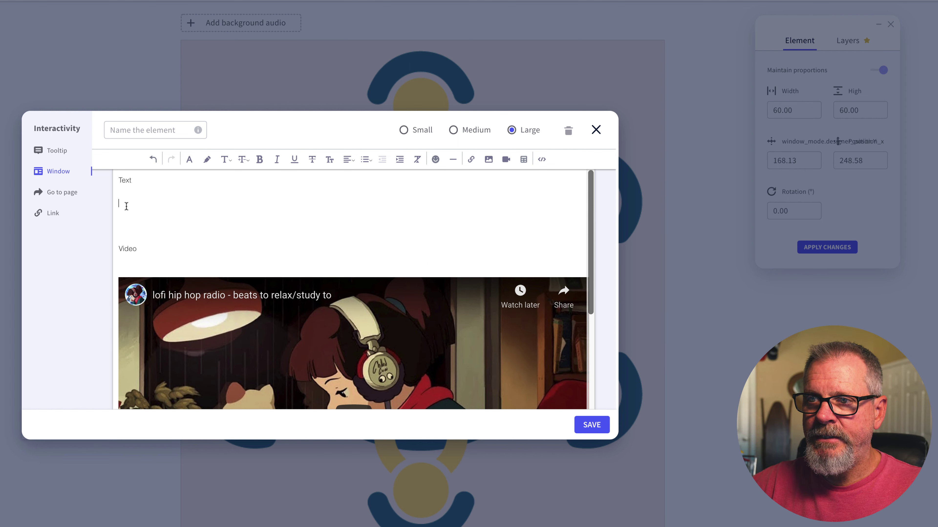
Step: Open the image insertion options, view the web-address option, and cancel without adding an image
{"action": "left_click", "coordinate": [489, 160]}
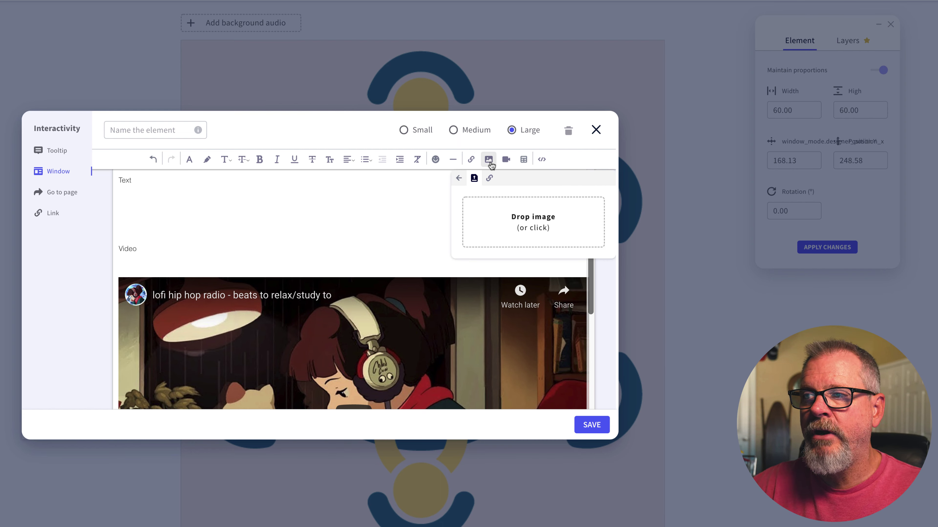
{"action": "left_click", "coordinate": [490, 179]}
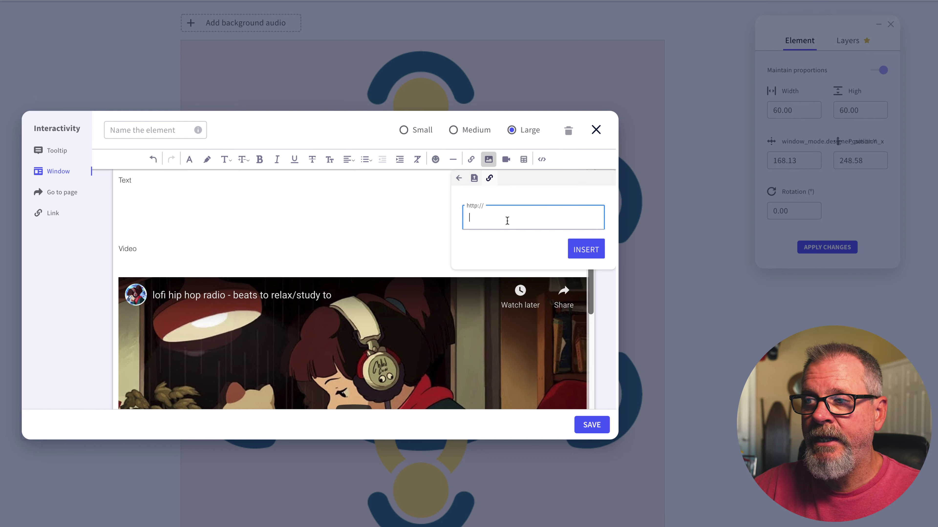
{"action": "left_click", "coordinate": [270, 222]}
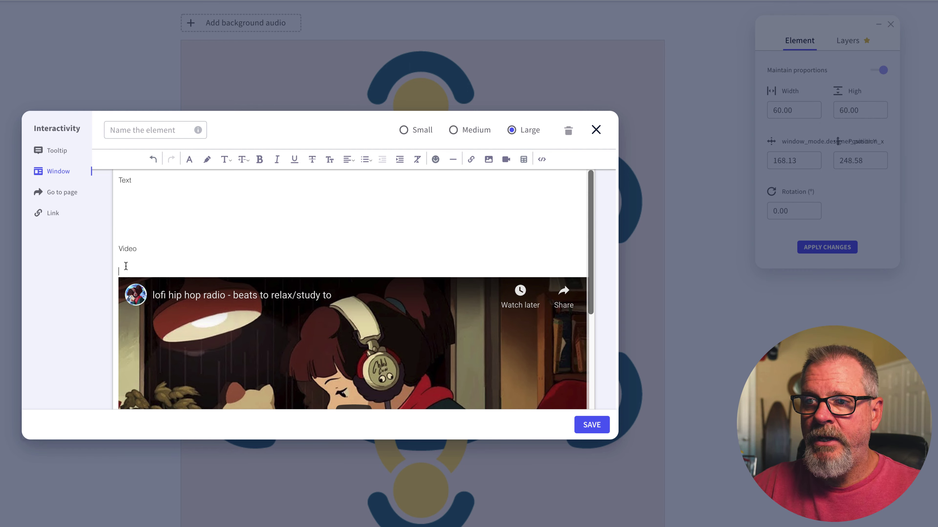
Step: Delete the blank lines between Text and the video and save the window
{"action": "key", "text": "BackSpace"}
{"action": "key", "text": "Delete"}
{"action": "key", "text": "Delete"}
{"action": "key", "text": "Delete"}
{"action": "key", "text": "Delete"}
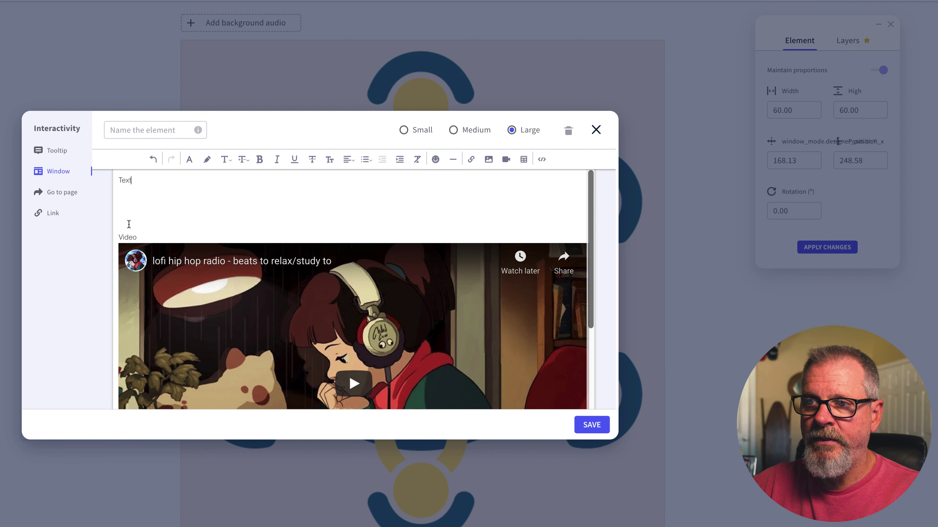
{"action": "left_click", "coordinate": [592, 424]}
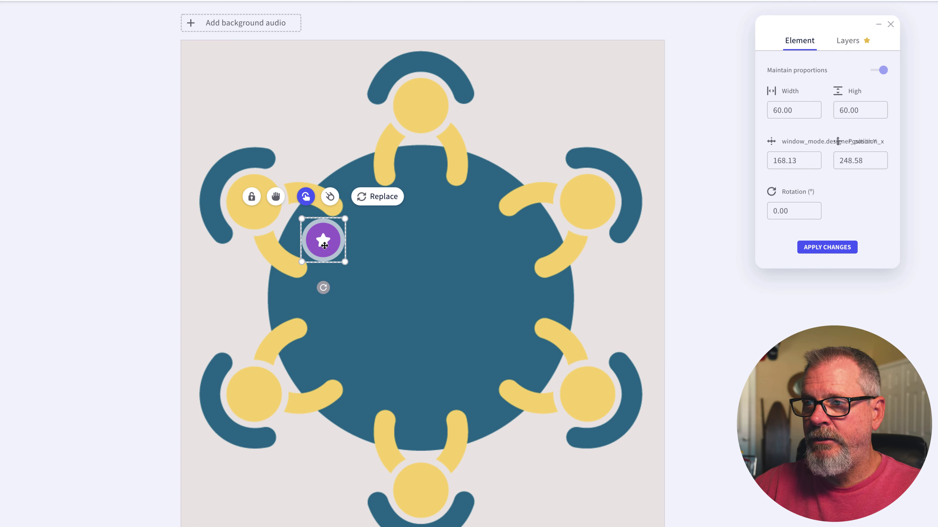
Step: Alt-drag star copies to the remaining seats around the table, then deselect
{"action": "left_click_drag", "start_coordinate": [324, 245], "coordinate": [522, 358]}
{"action": "left_click_drag", "start_coordinate": [326, 243], "coordinate": [521, 242]}
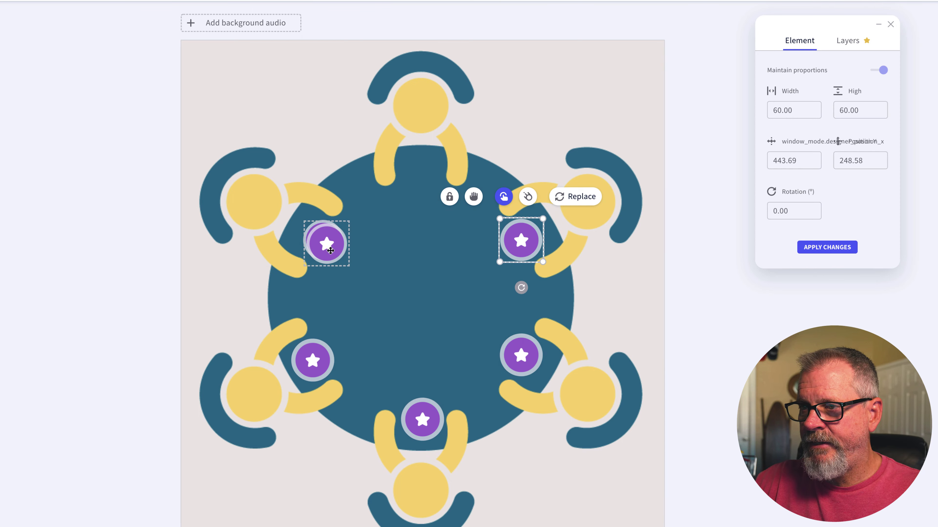
{"action": "left_click_drag", "start_coordinate": [325, 242], "coordinate": [427, 188]}
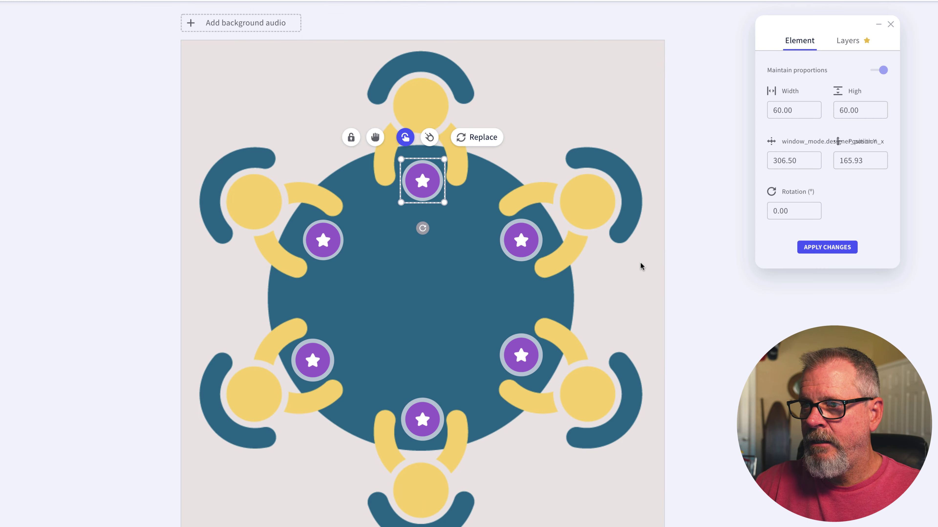
{"action": "left_click", "coordinate": [727, 211]}
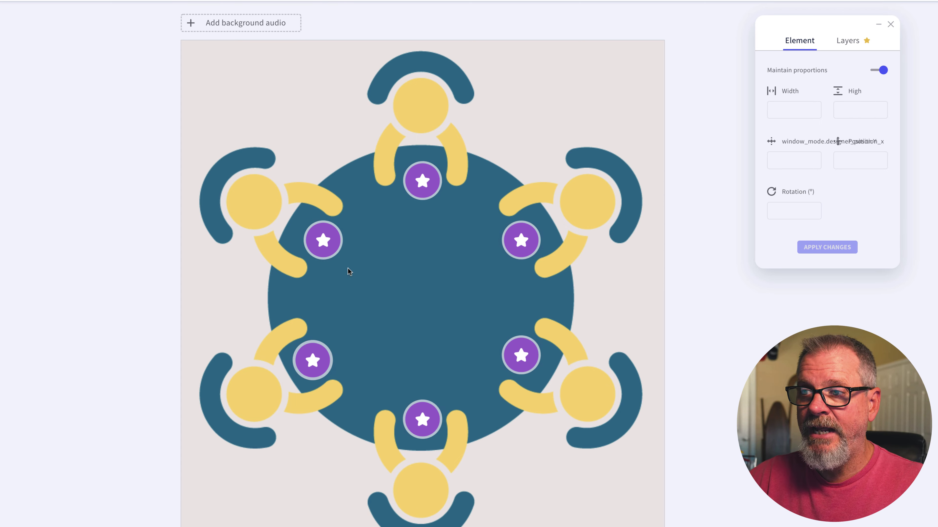
Step: Check that the bottom seat's star opens the video window, then close its settings
{"action": "left_click", "coordinate": [427, 411]}
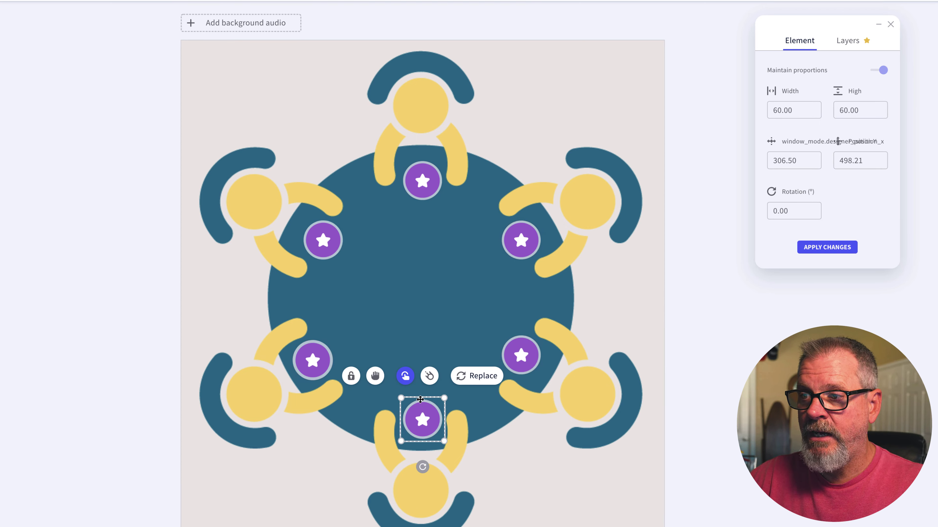
{"action": "left_click", "coordinate": [405, 376]}
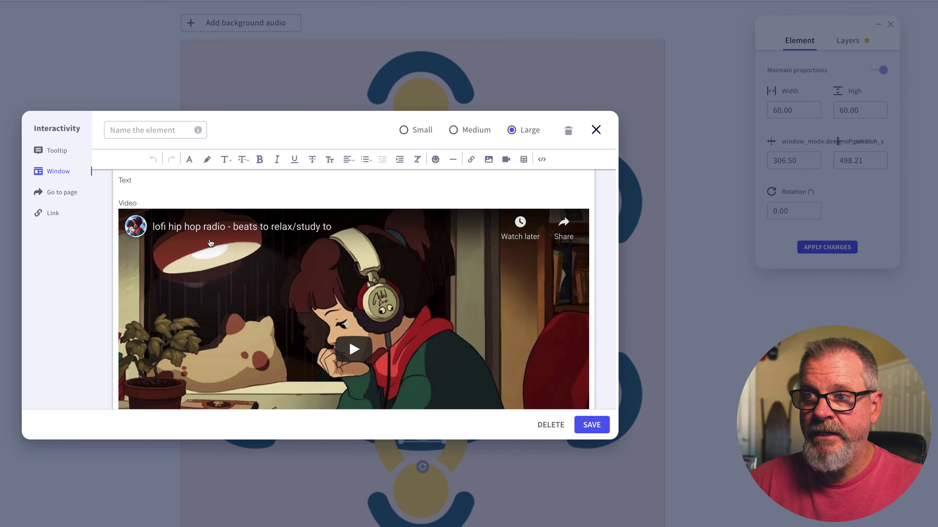
{"action": "left_click", "coordinate": [591, 426]}
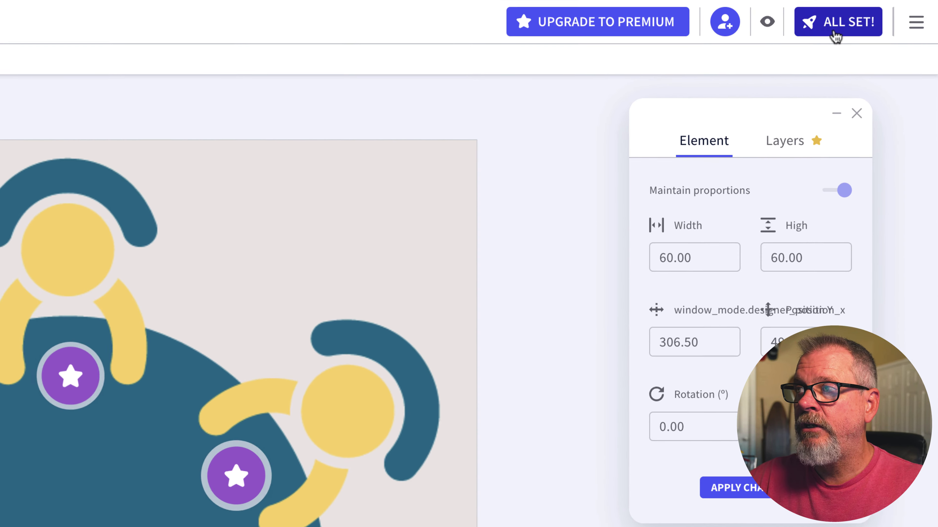
Step: Publish the image as Public online with the Reusable template option switched on
{"action": "left_click", "coordinate": [835, 22]}
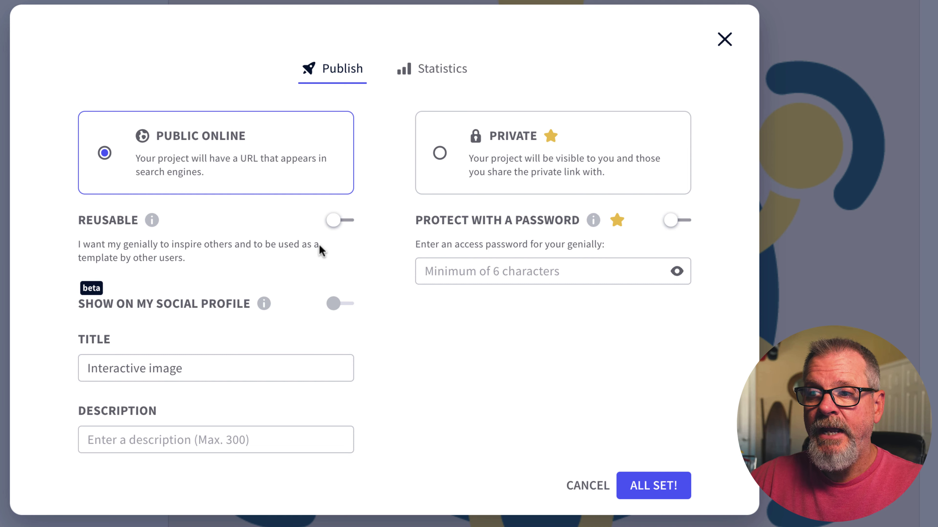
{"action": "left_click", "coordinate": [335, 222]}
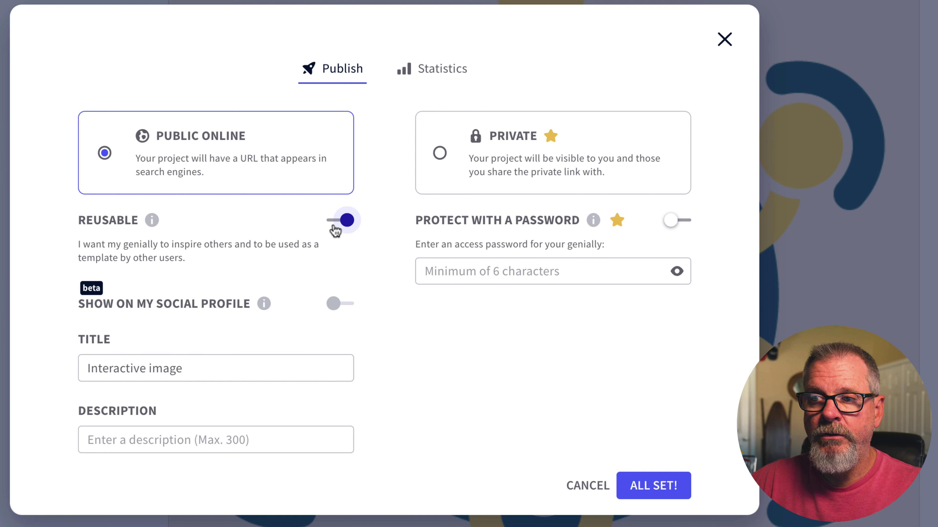
{"action": "left_click_drag", "start_coordinate": [232, 243], "coordinate": [289, 273]}
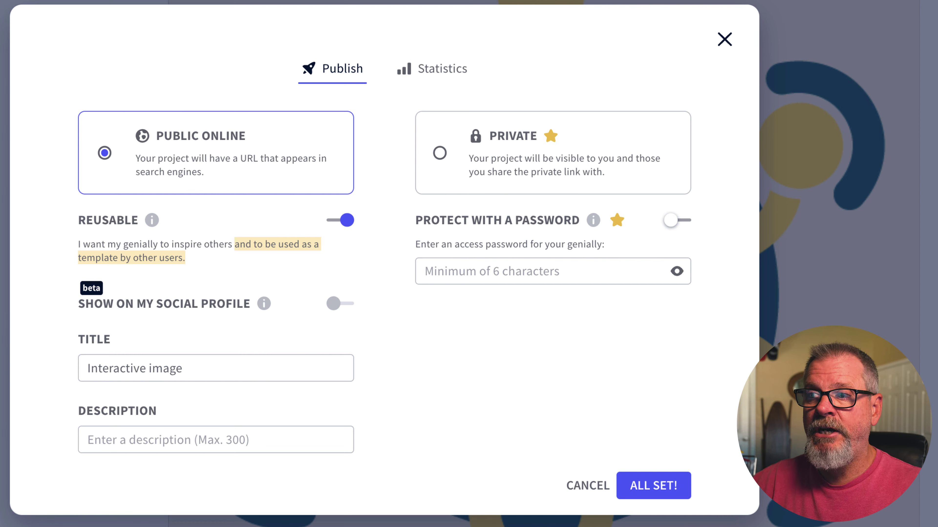
{"action": "left_click", "coordinate": [642, 493]}
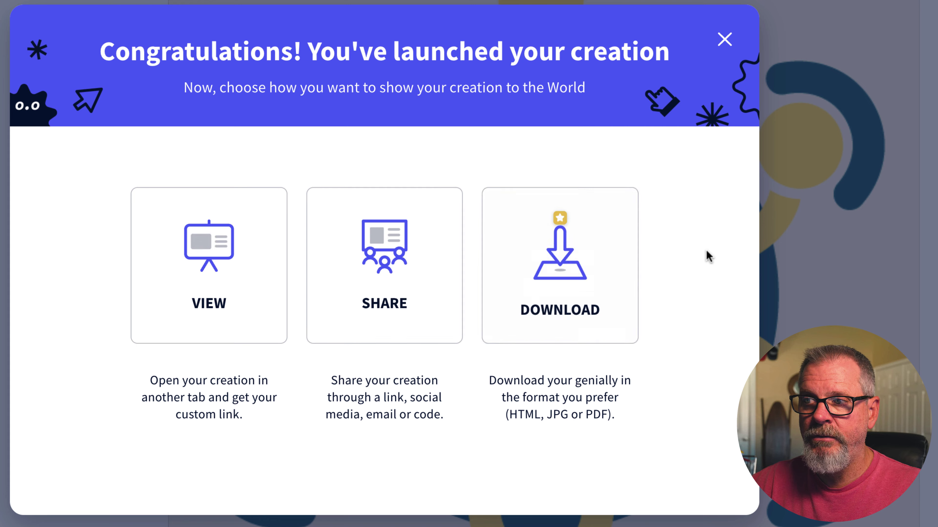
Step: Copy the public social-page link of the published round-table image from the Share options
{"action": "mouse_move", "coordinate": [574, 290]}
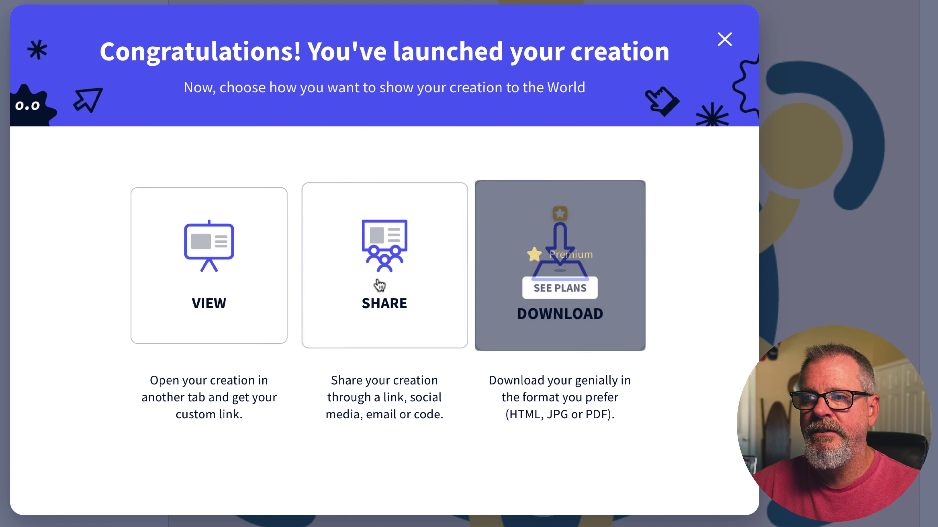
{"action": "left_click", "coordinate": [379, 285]}
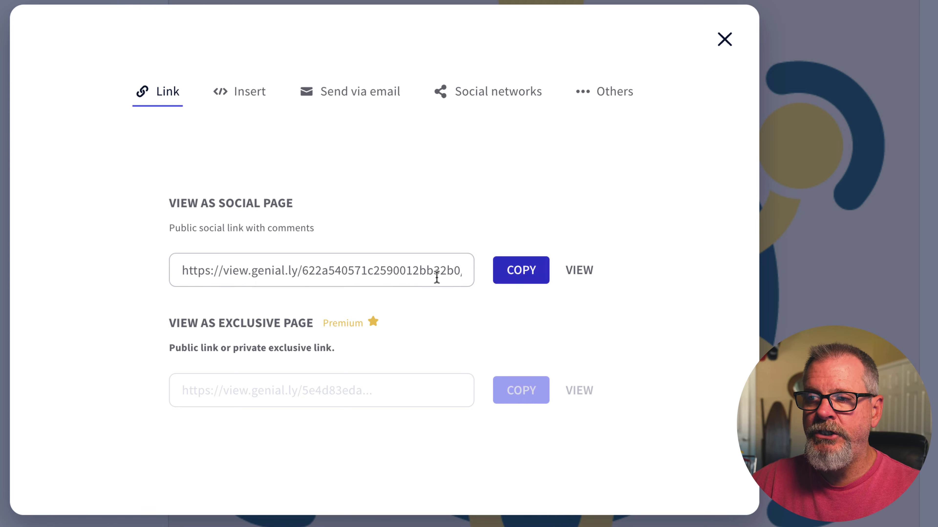
{"action": "left_click", "coordinate": [522, 271]}
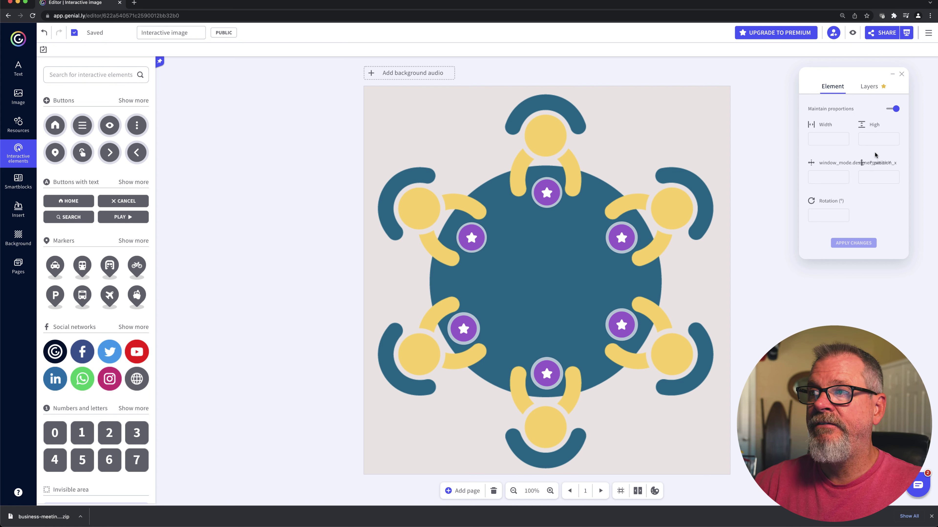
Step: Preview the image, confirm the top star opens its lofi hip hop video window, then close it
{"action": "left_click", "coordinate": [853, 33]}
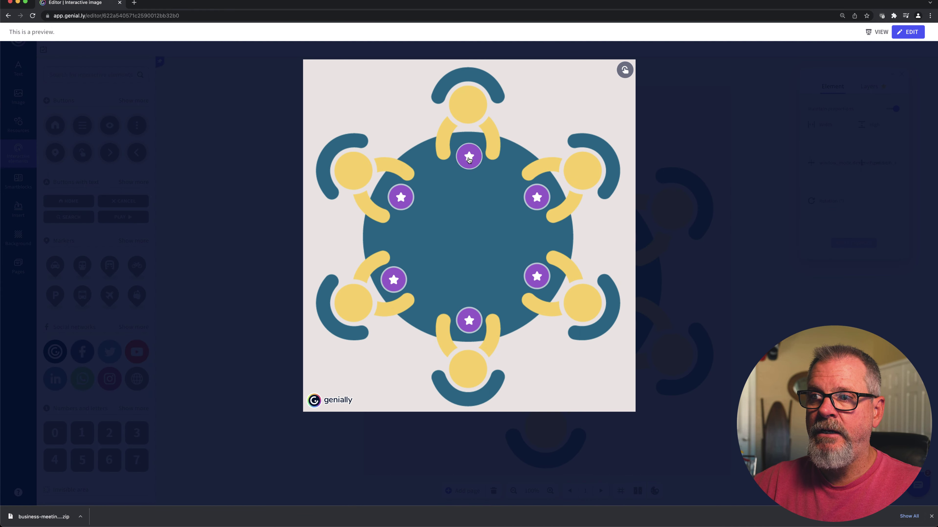
{"action": "left_click", "coordinate": [468, 158]}
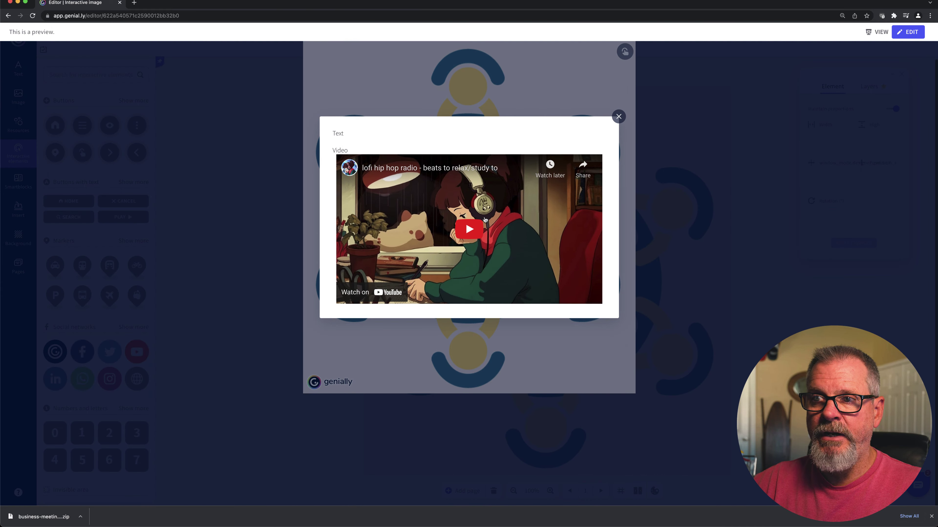
{"action": "left_click", "coordinate": [618, 135]}
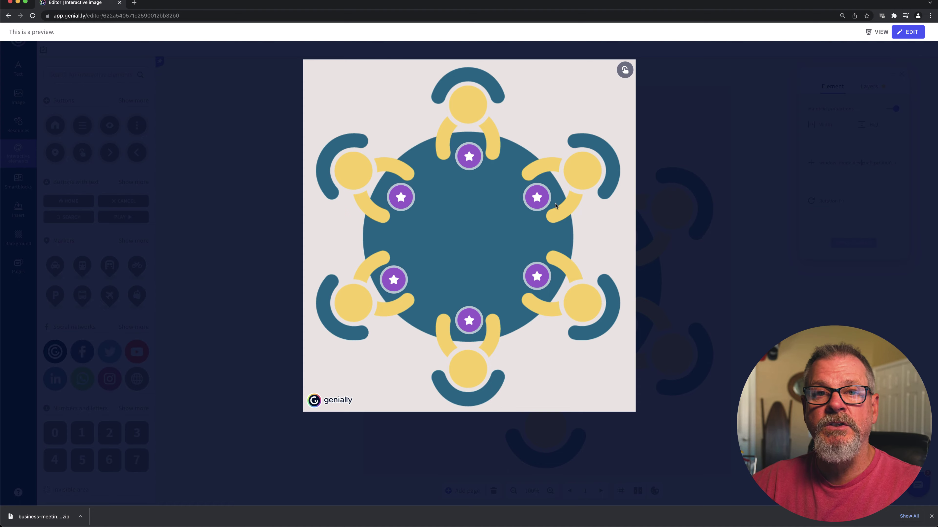
{"action": "key", "text": "Escape"}
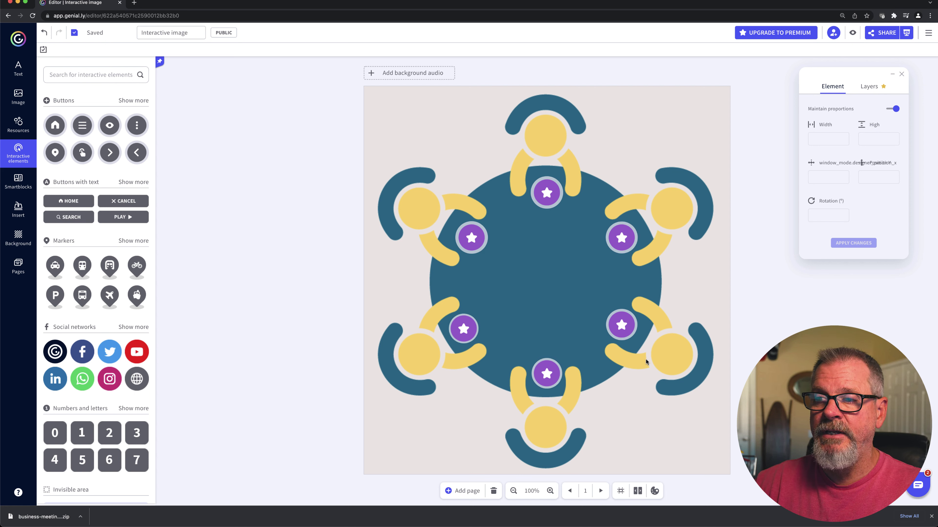
{"action": "left_click", "coordinate": [477, 243]}
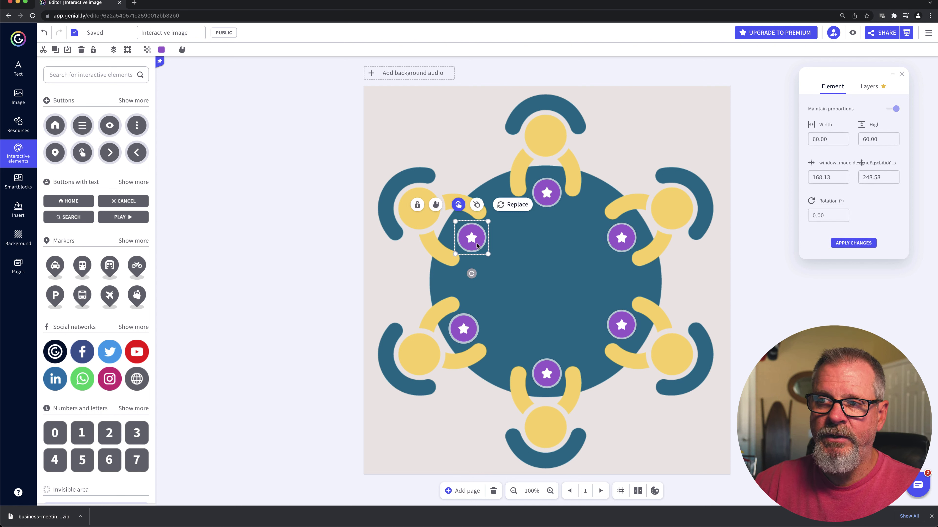